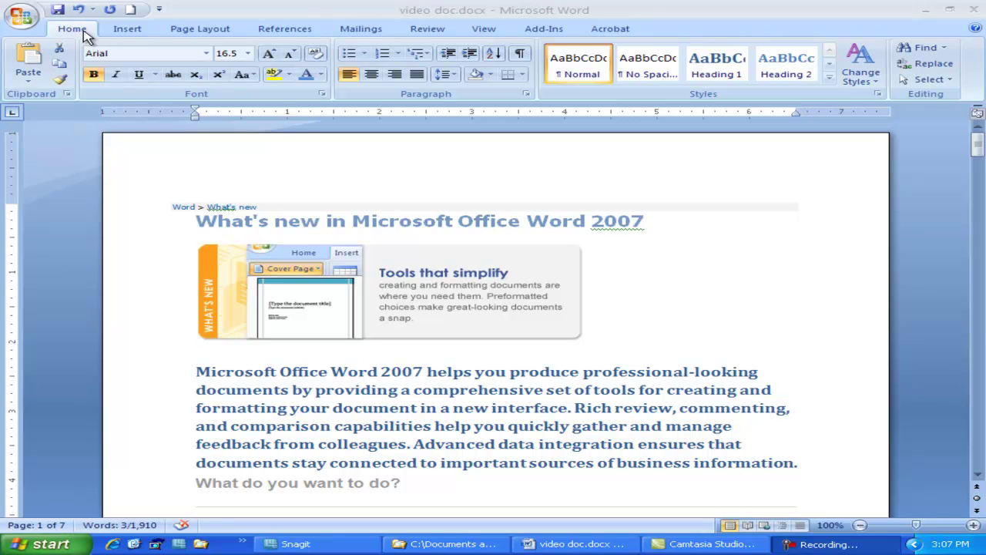
Step: Look through the page layout, references and mailings commands, ending on the home commands
click(194, 32)
click(283, 33)
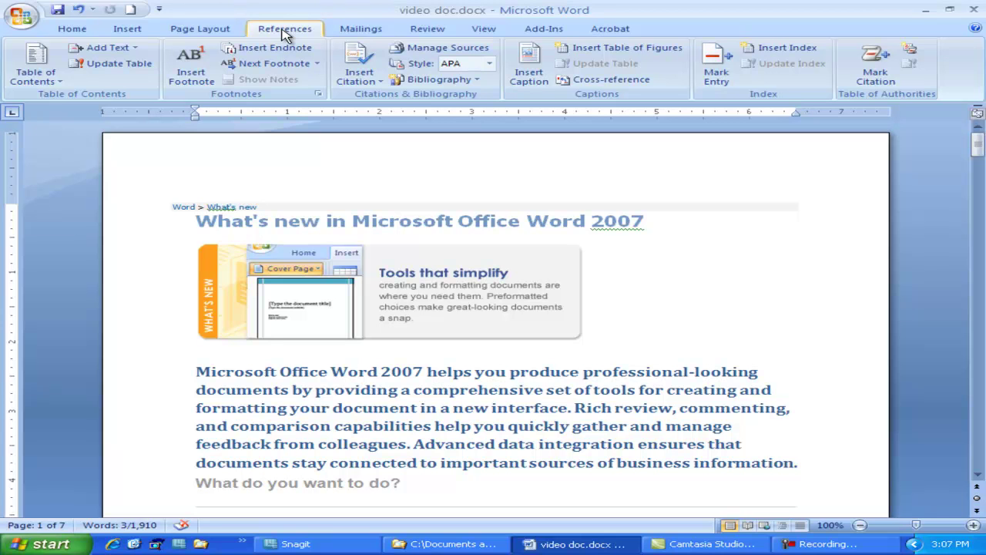
click(66, 31)
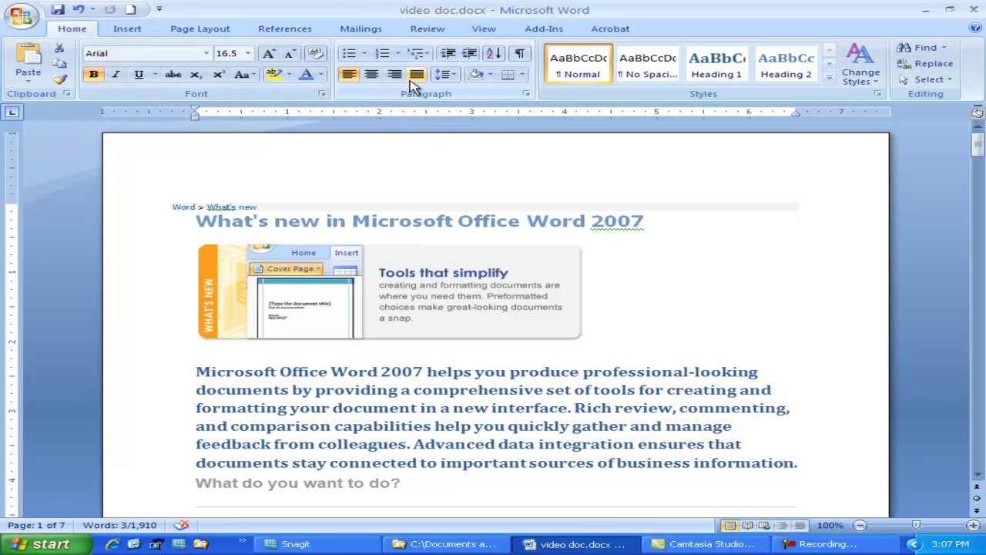
click(202, 29)
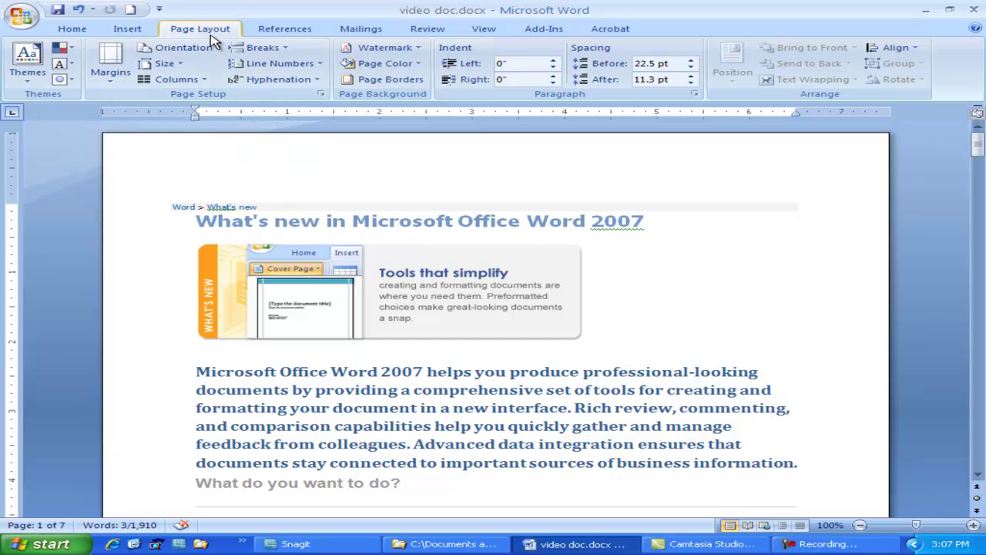
click(373, 34)
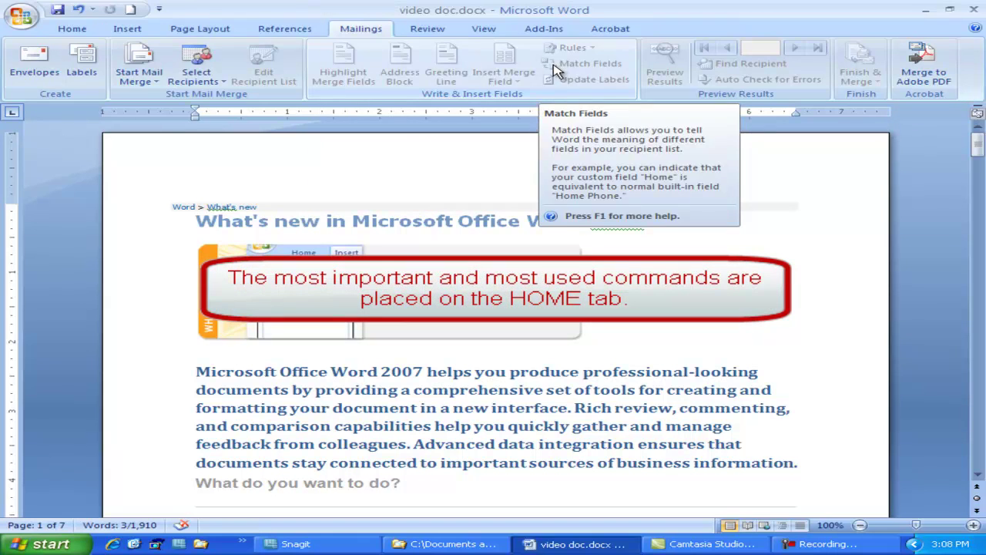
click(76, 34)
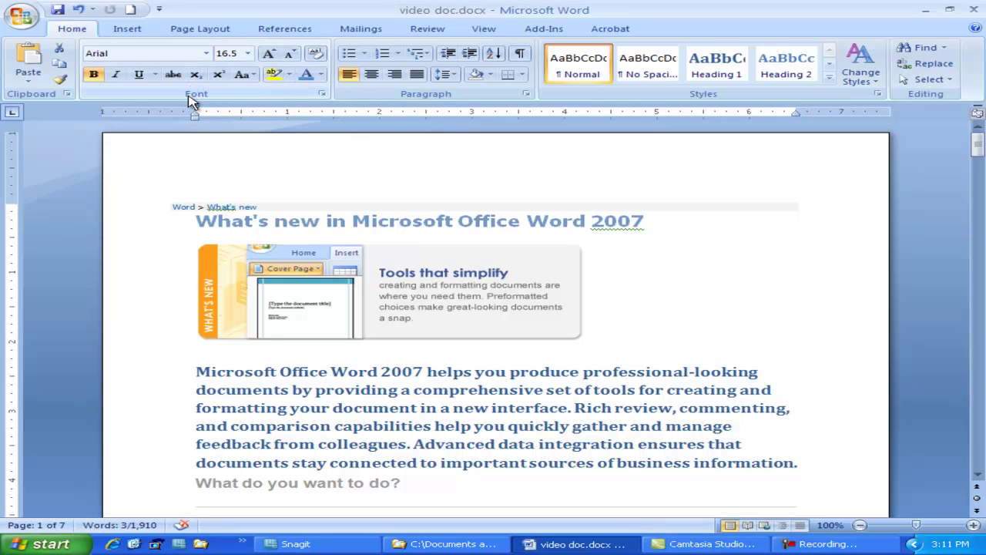
Step: Examine the character spacing and font settings in the Font dialog, and leave it without changing anything
click(322, 95)
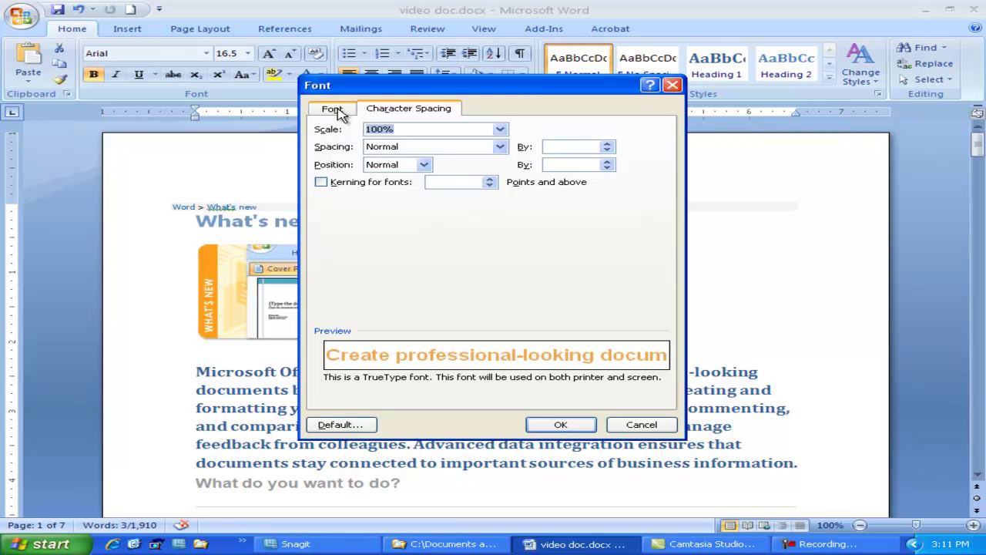
click(332, 109)
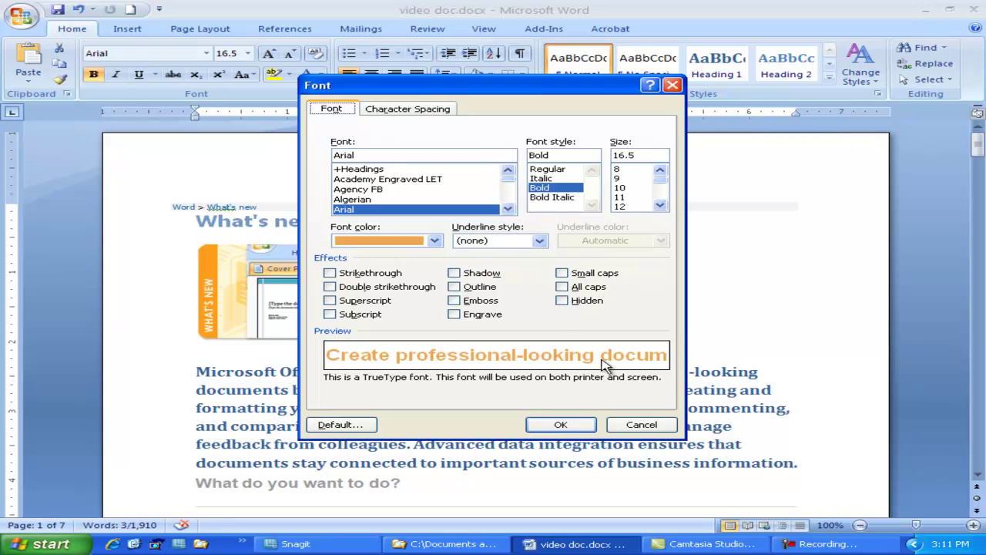
click(660, 428)
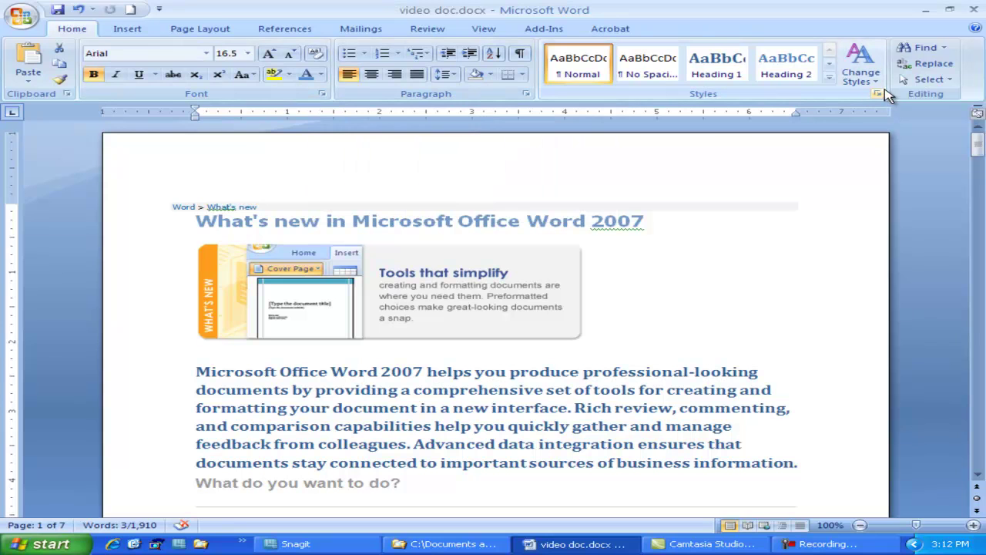
Step: Examine the paragraph's page-break, indent and spacing settings, cancel without changes, and view the commands for inserting content
click(527, 94)
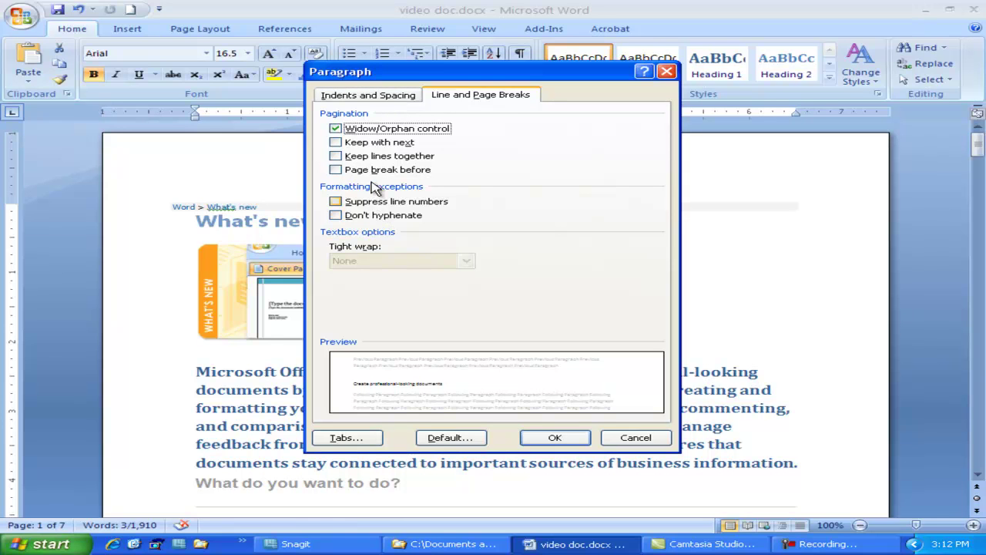
click(368, 99)
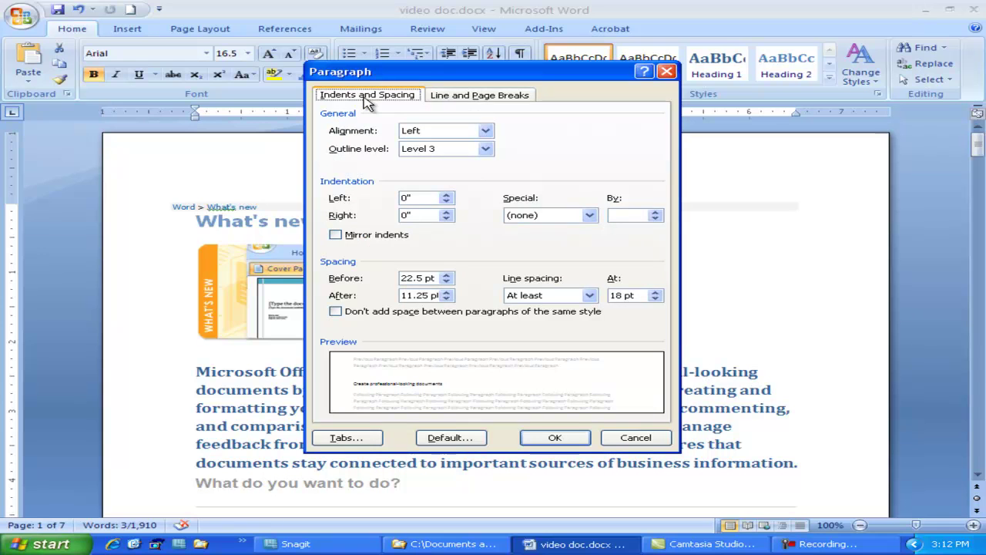
click(643, 446)
click(125, 29)
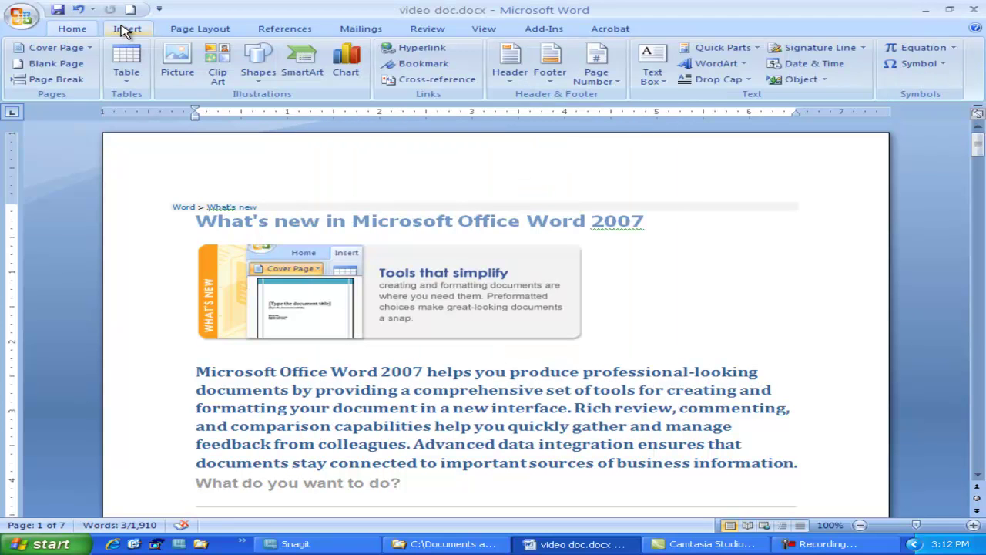
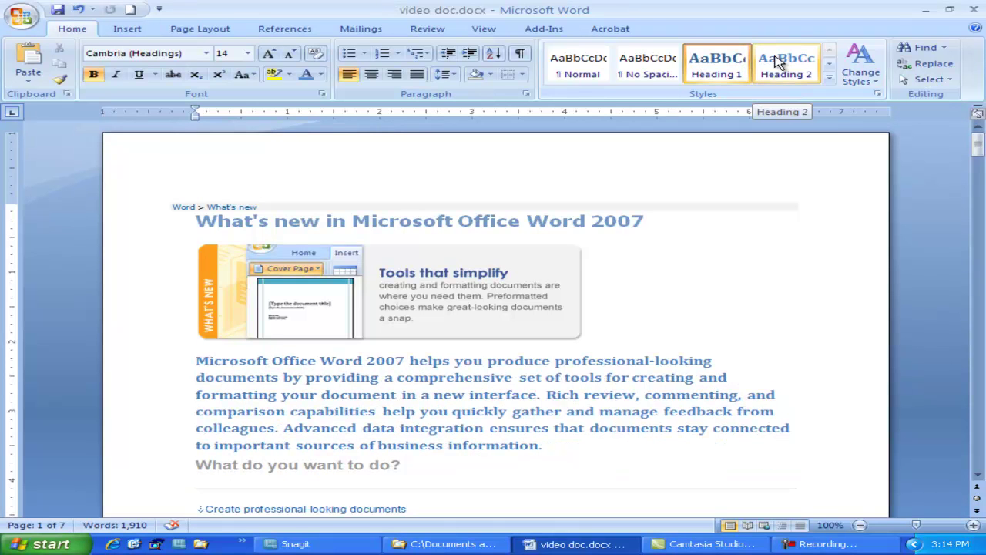
Step: Apply the Subtitle quick style to the introductory paragraph below the Tools that simplify picture
click(830, 80)
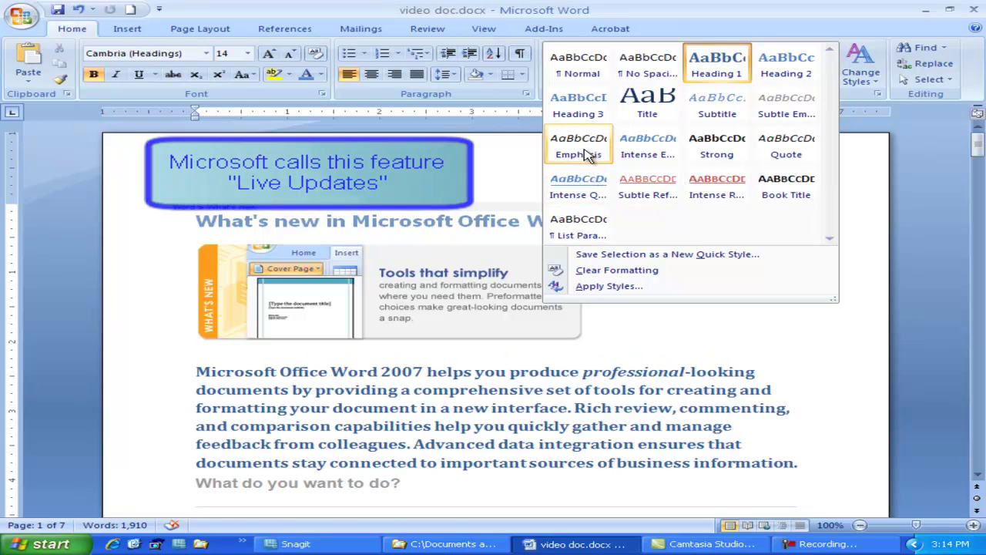
click(715, 115)
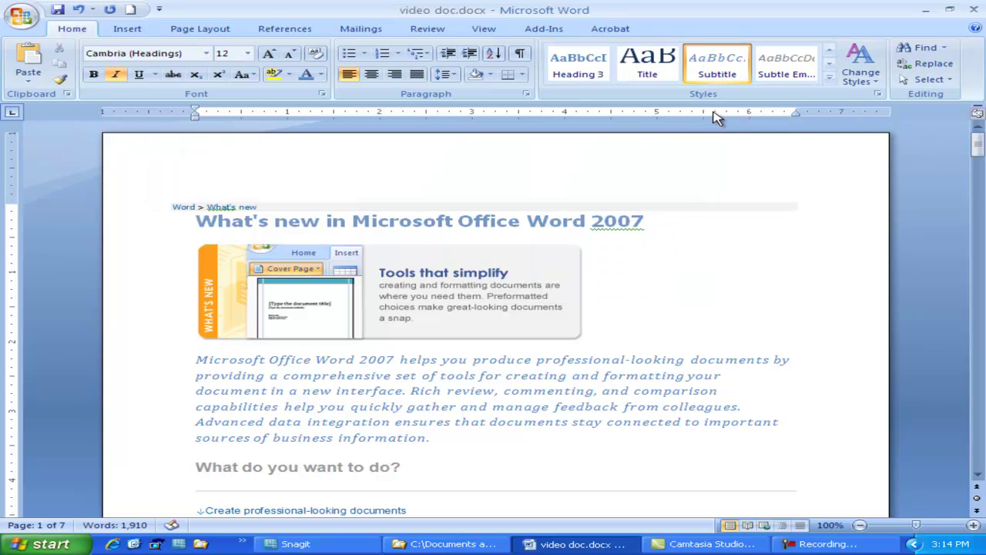
scroll(703, 288, down, 10)
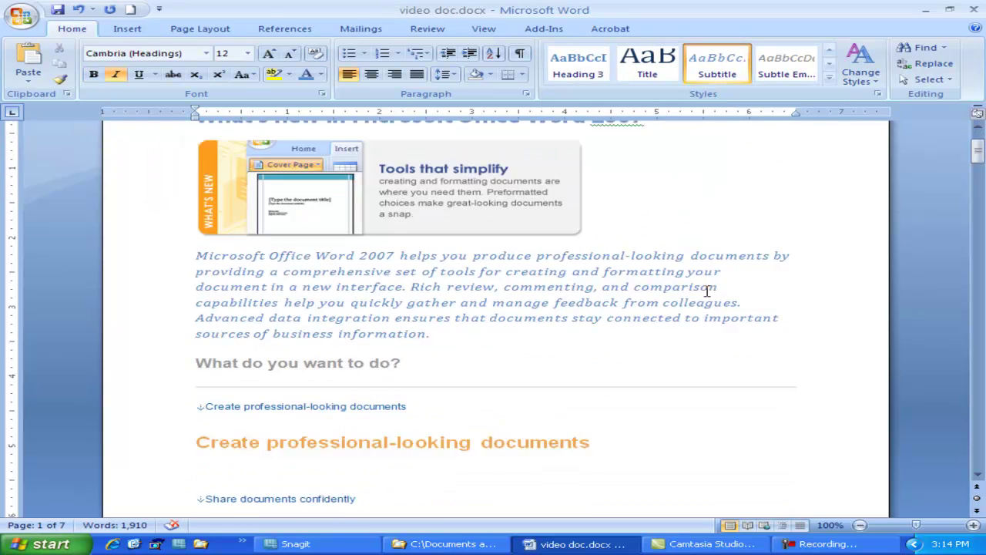
scroll(703, 288, up, 10)
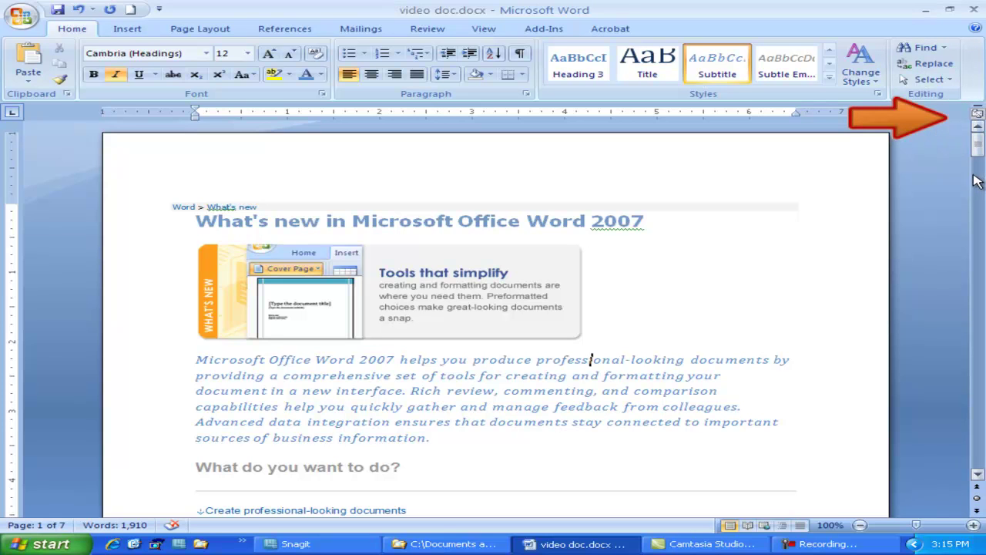
Step: Hide the rulers and show them again, and reduce the page's top margin to about 0.7 inch on the vertical ruler
click(977, 116)
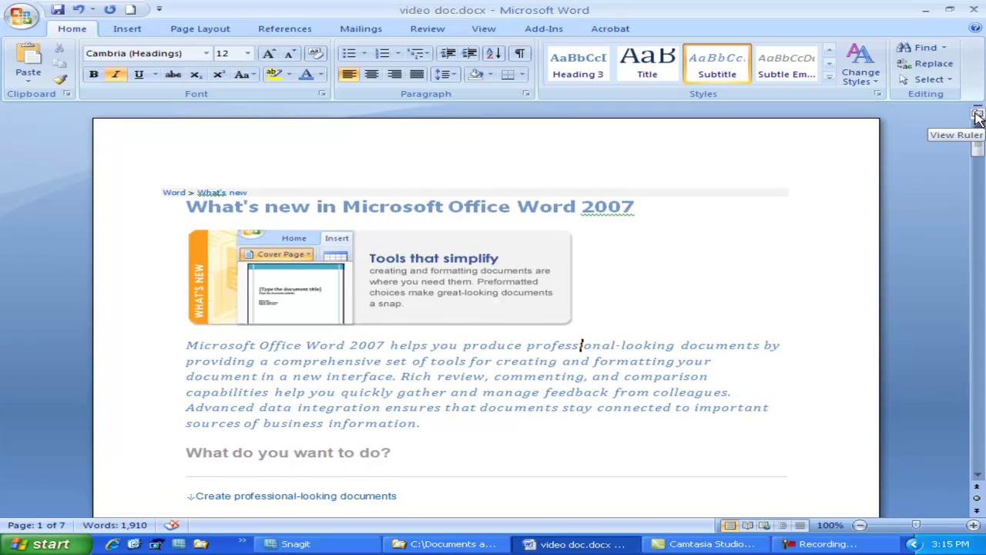
click(977, 115)
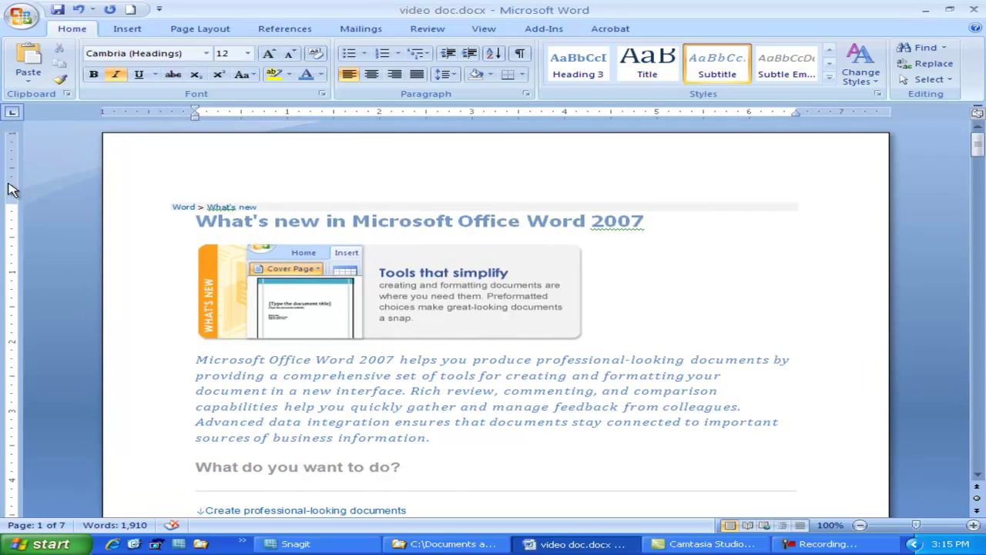
drag(8, 202, 9, 181)
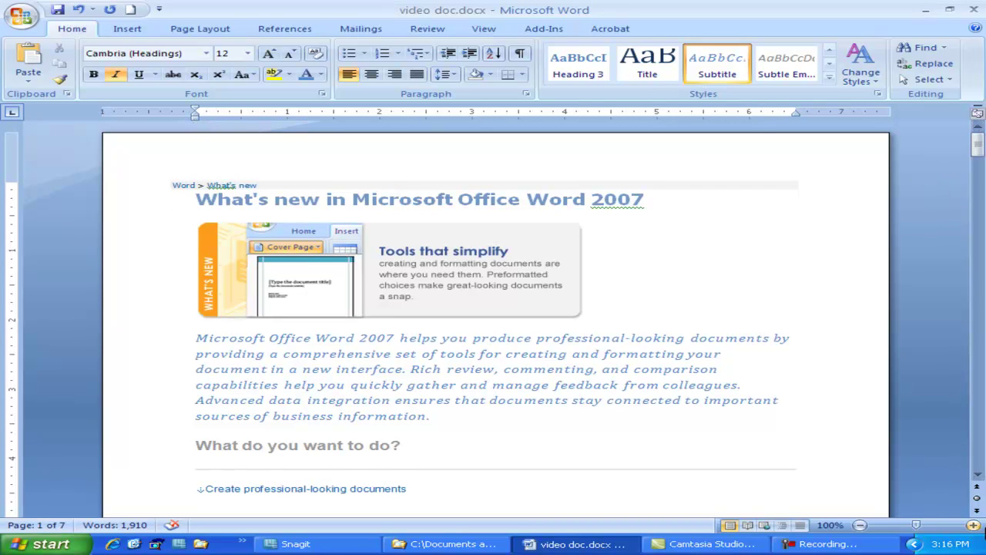
Step: Page forward to page 4 and back to page 2, and view the object types available for browsing the document
click(977, 512)
click(977, 512)
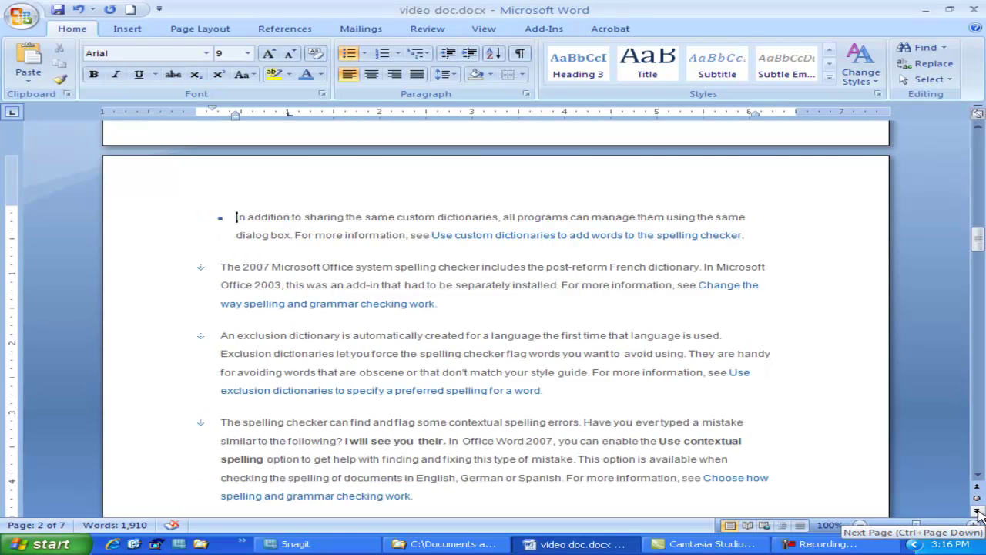
click(977, 512)
click(977, 491)
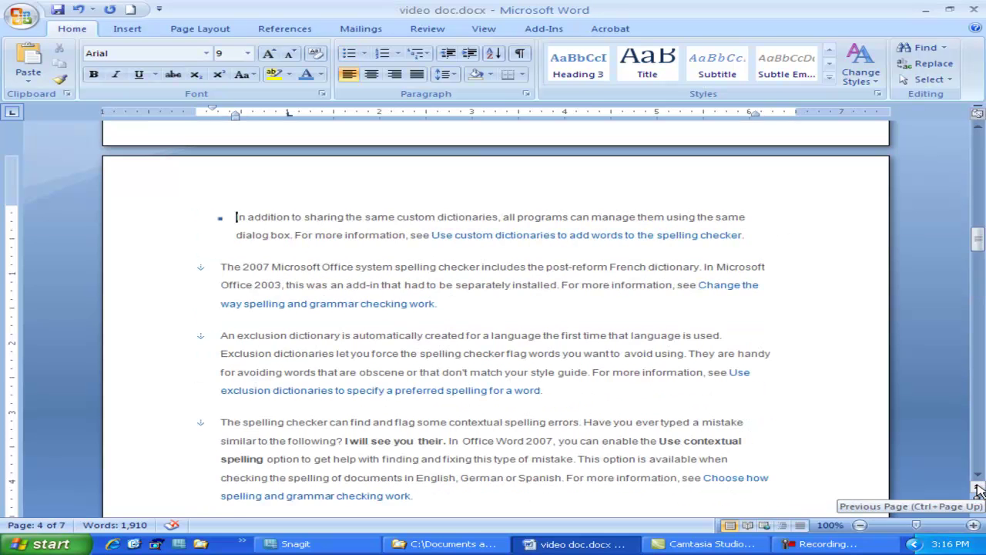
click(977, 491)
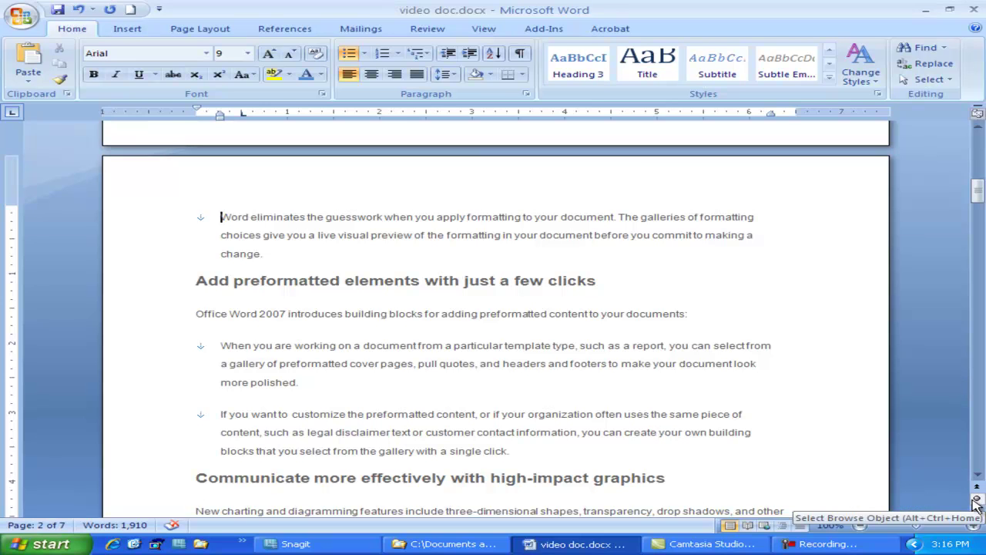
click(977, 500)
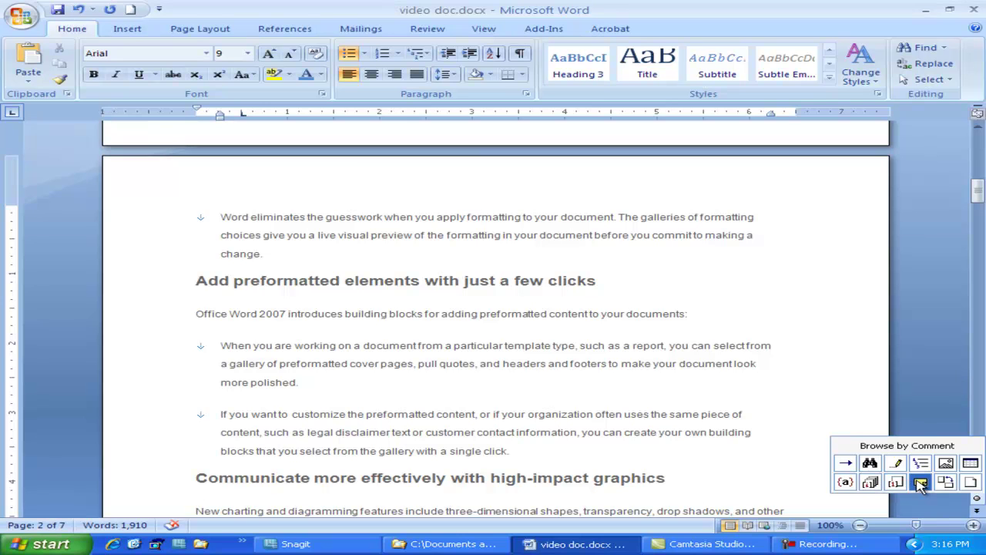
click(924, 415)
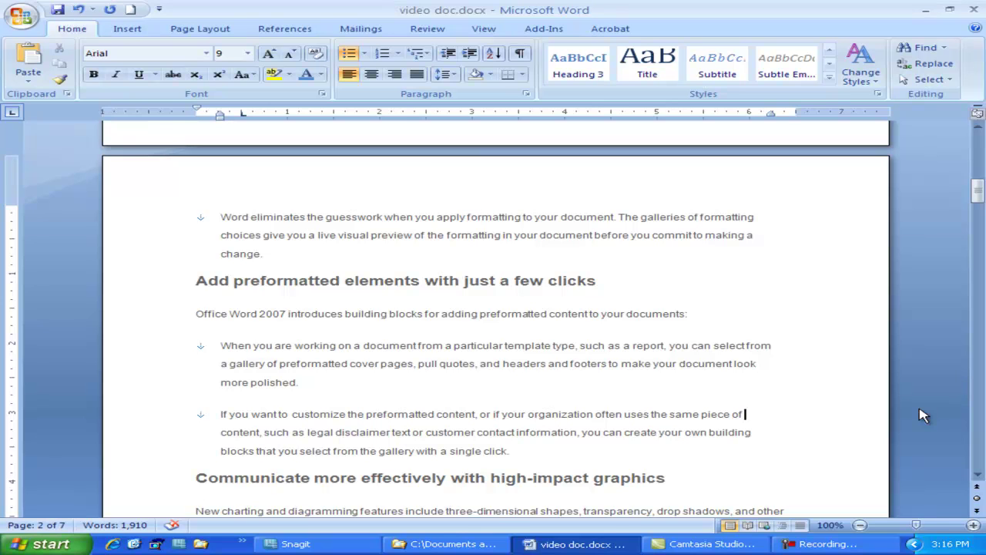
Step: Zoom the document out to 70% and back in to 100%
click(861, 526)
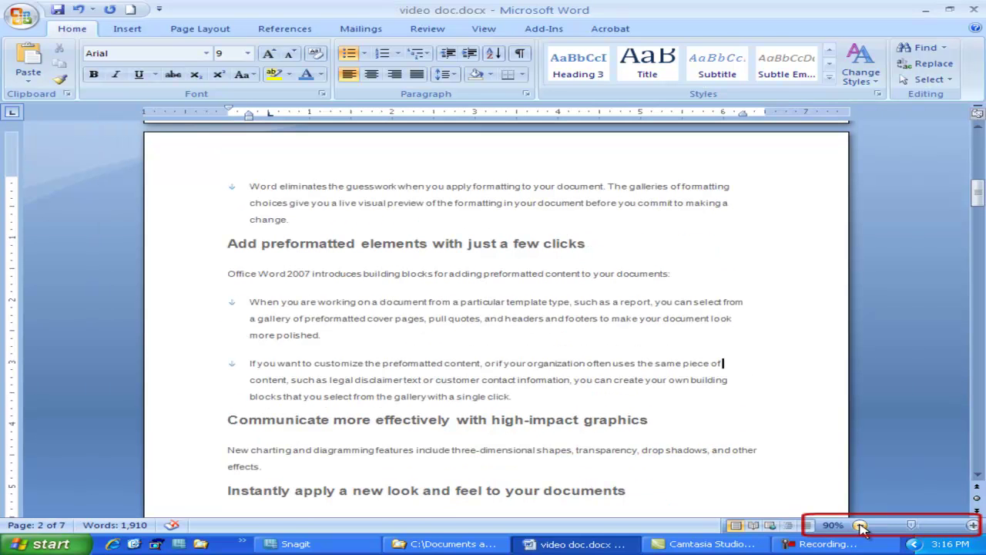
click(860, 526)
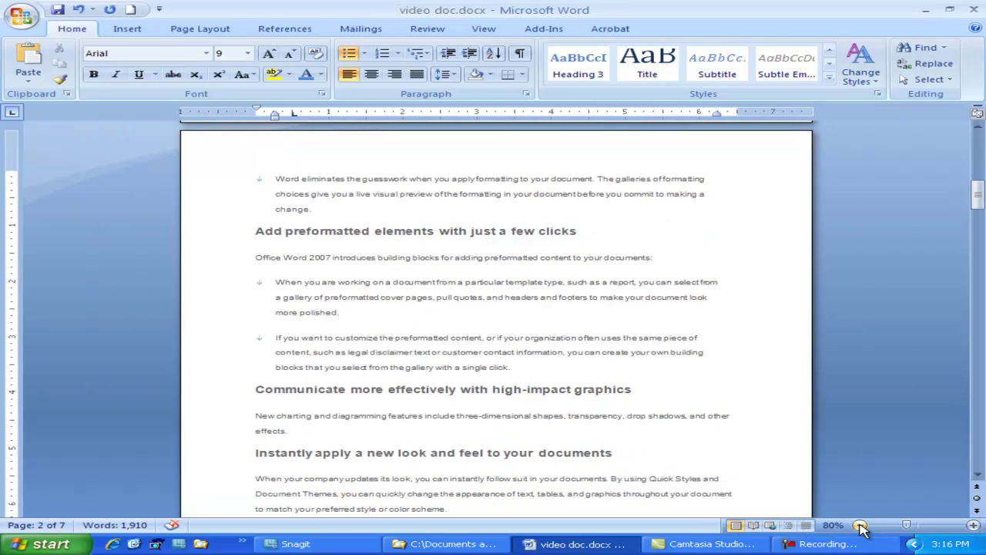
click(861, 525)
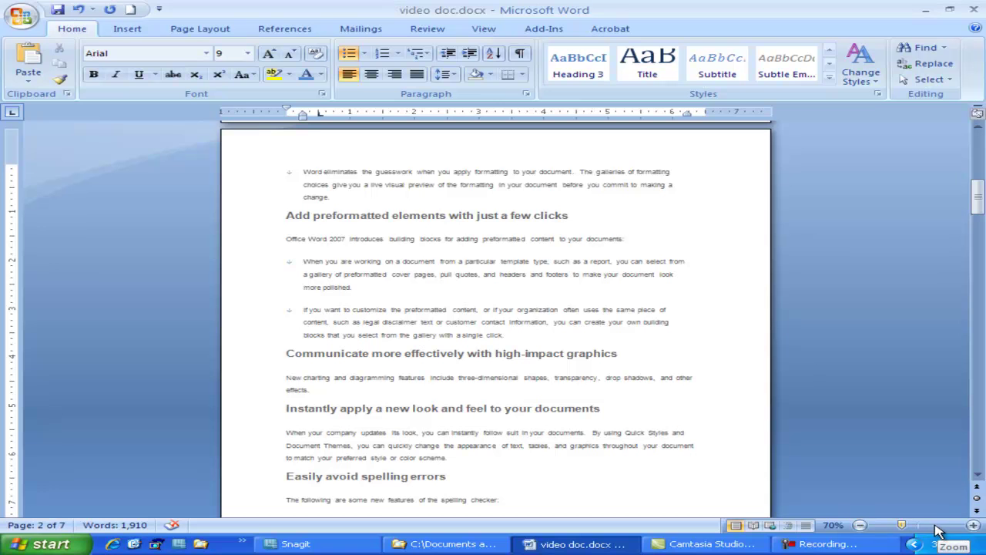
click(973, 525)
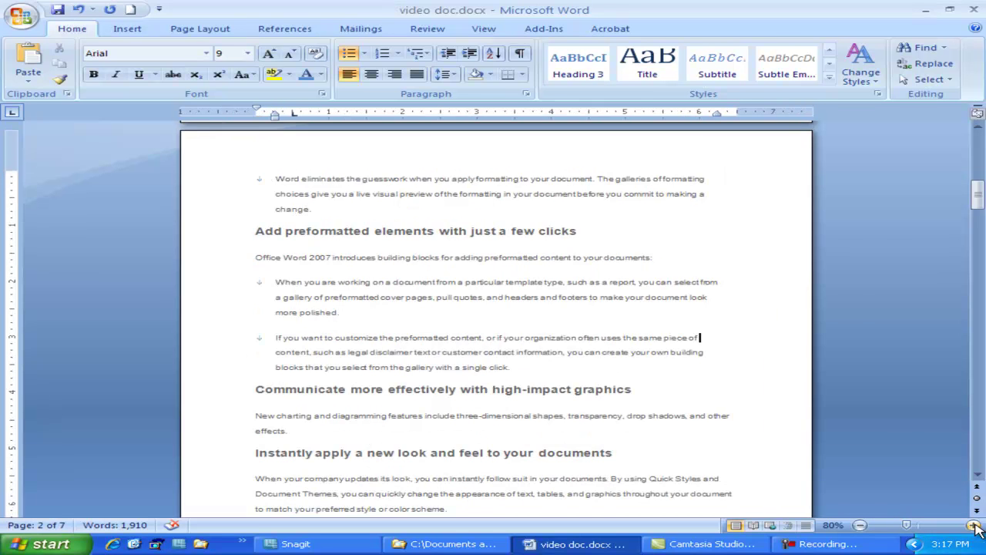
click(973, 525)
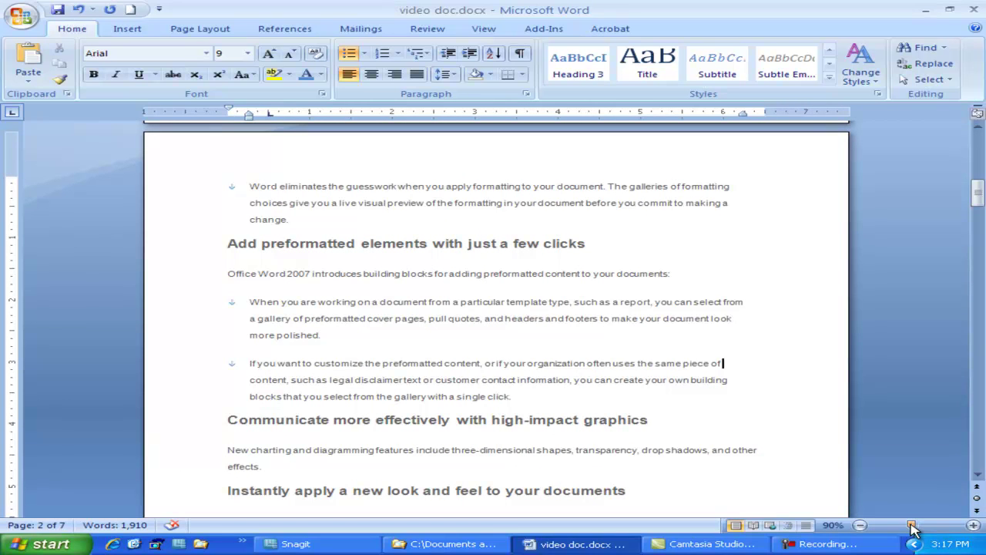
mouse_move(911, 527)
mouse_down()
mouse_move(940, 529)
mouse_move(921, 528)
mouse_up()
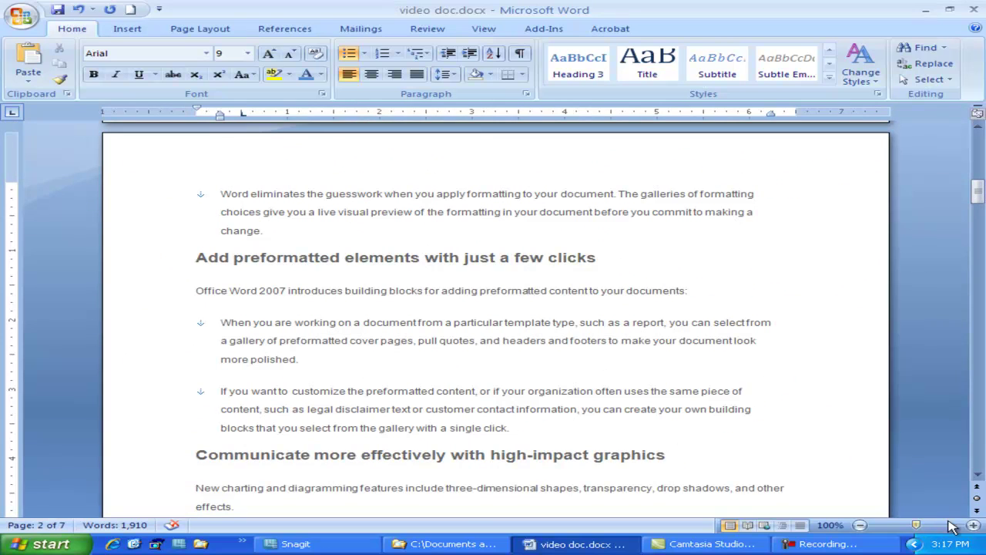
Step: Switch the document to the full-screen reading view and move forward to screen 4
click(733, 527)
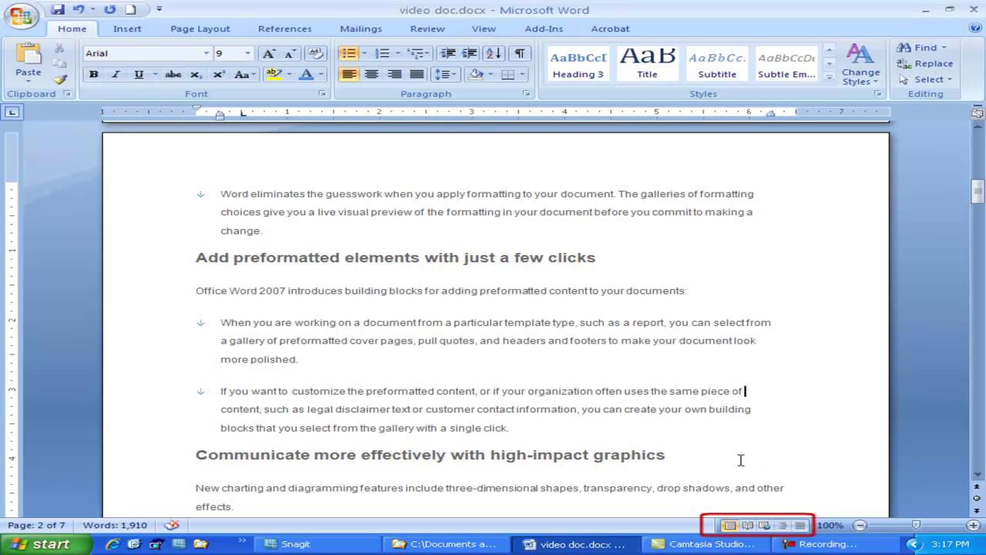
click(752, 523)
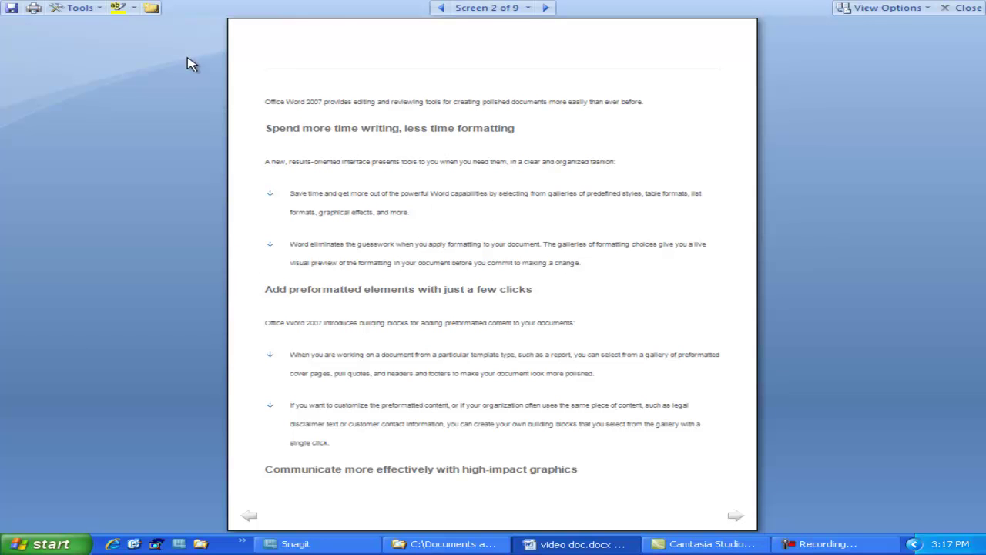
click(547, 10)
click(547, 9)
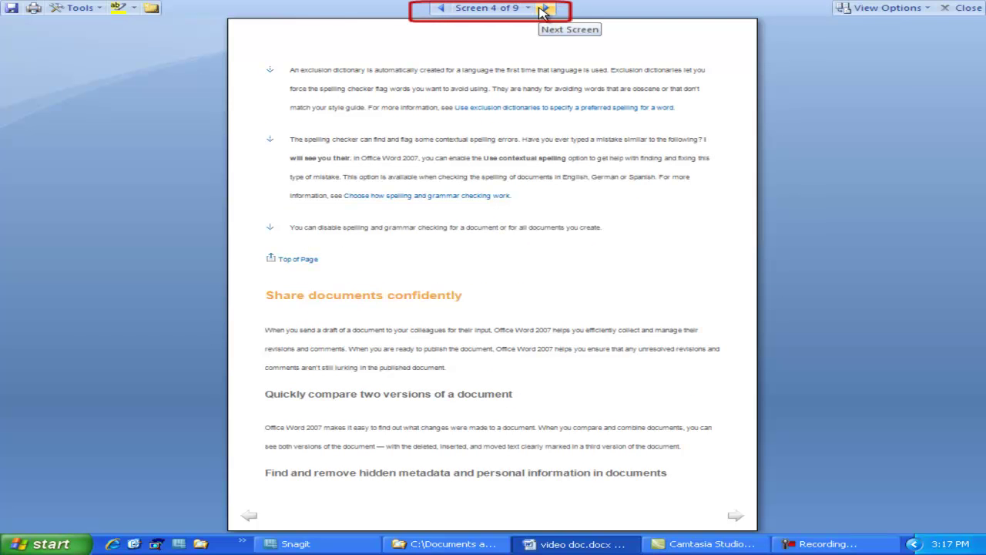
Step: Set the reading view to show two pages at a time
click(890, 8)
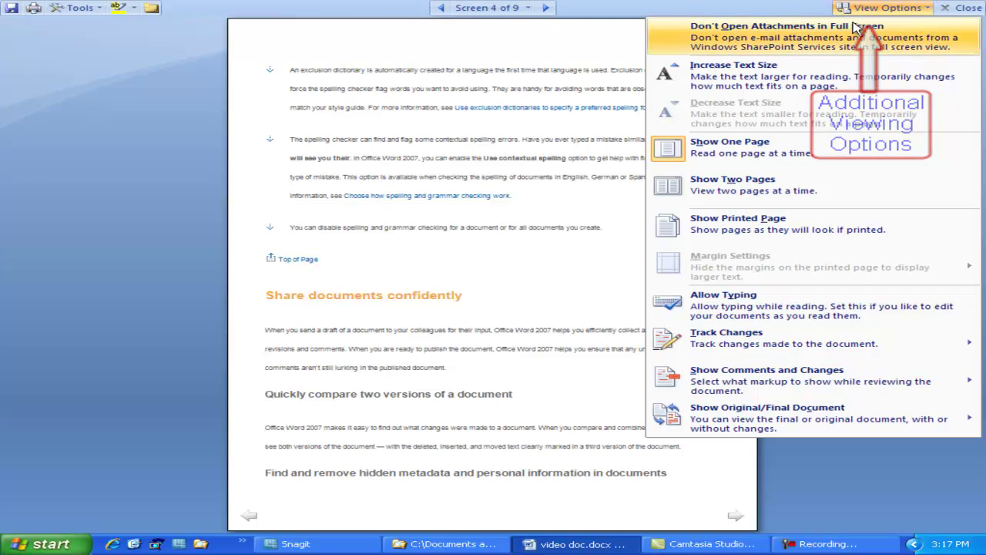
click(751, 192)
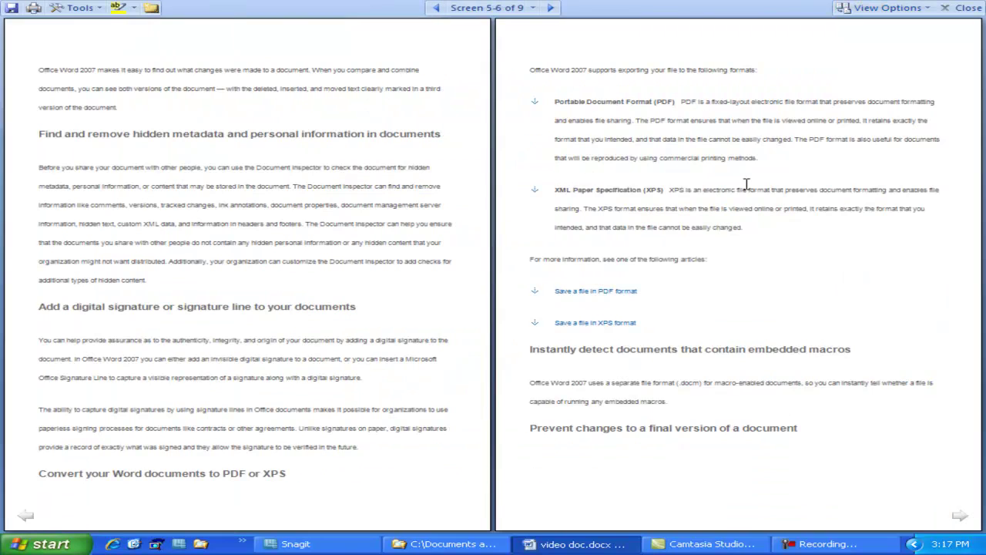
Step: Set the reading view to show one page at a time
click(876, 14)
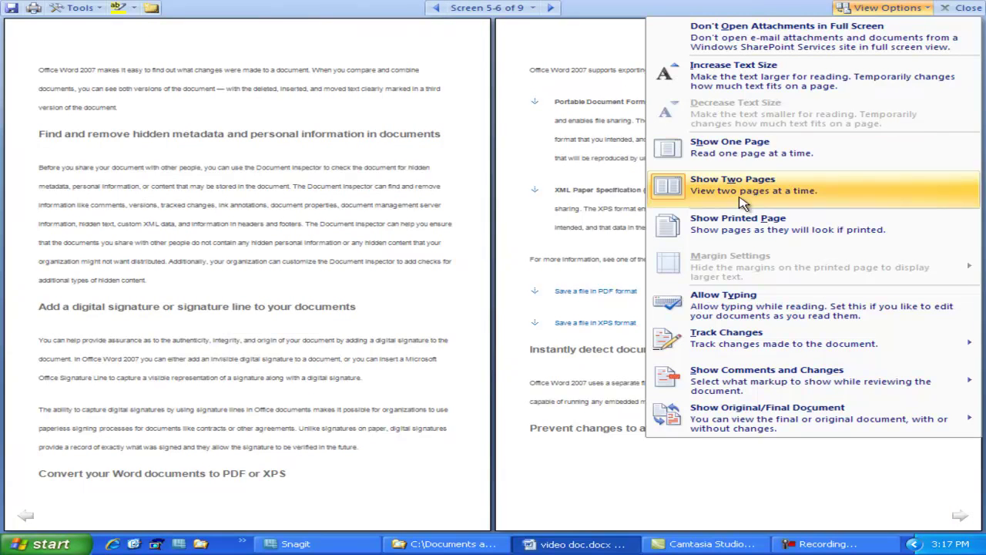
click(735, 151)
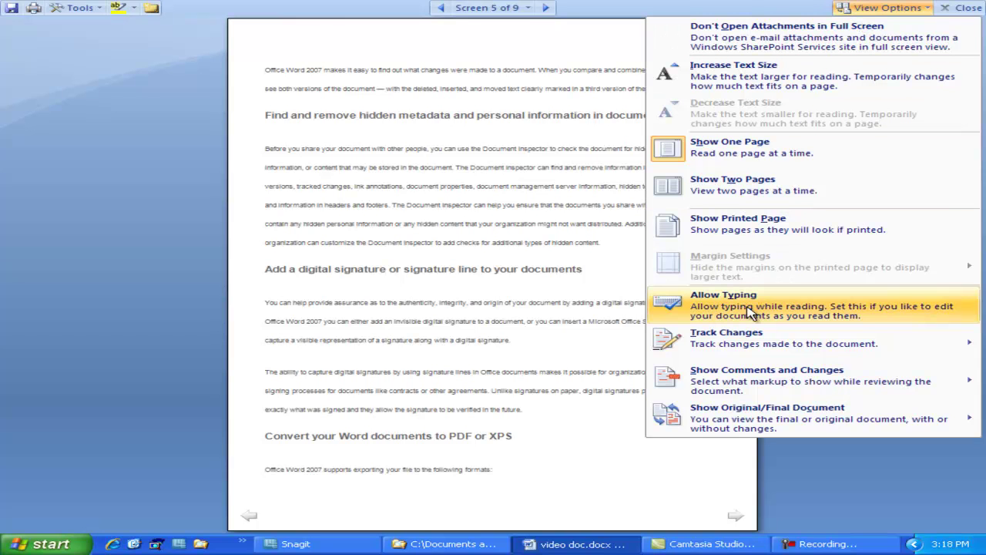
Step: View the reading view's choices for Track Changes and Show Comments and Changes, and close the full-screen reading view
mouse_move(738, 344)
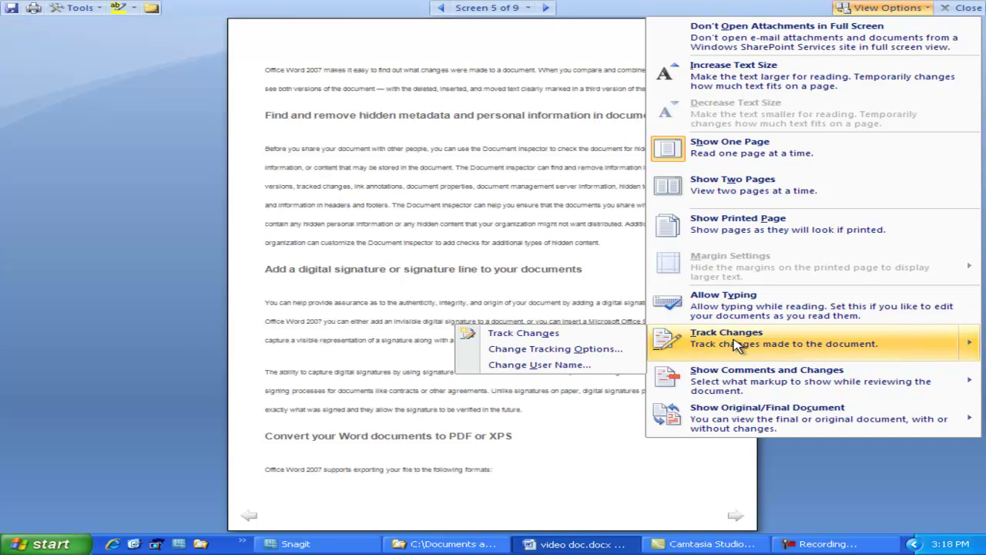
mouse_move(741, 383)
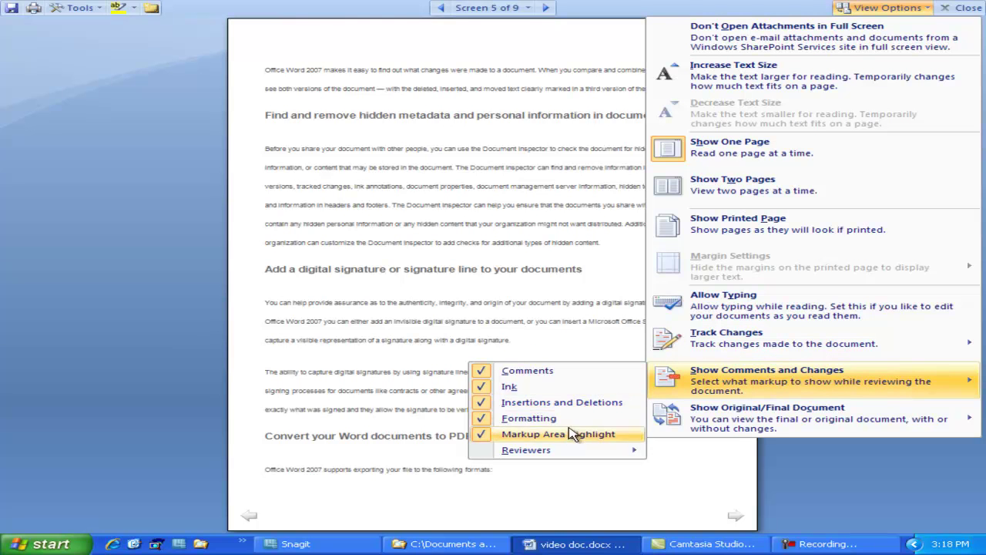
click(854, 470)
click(968, 13)
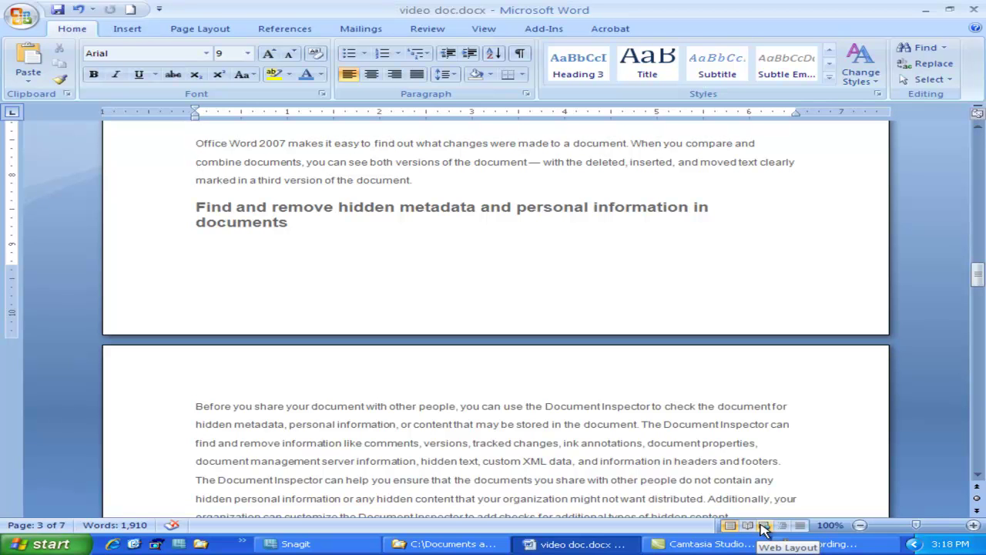
Step: Show the document in Web Layout, Outline and Draft views in turn, and return it to Print Layout
click(763, 526)
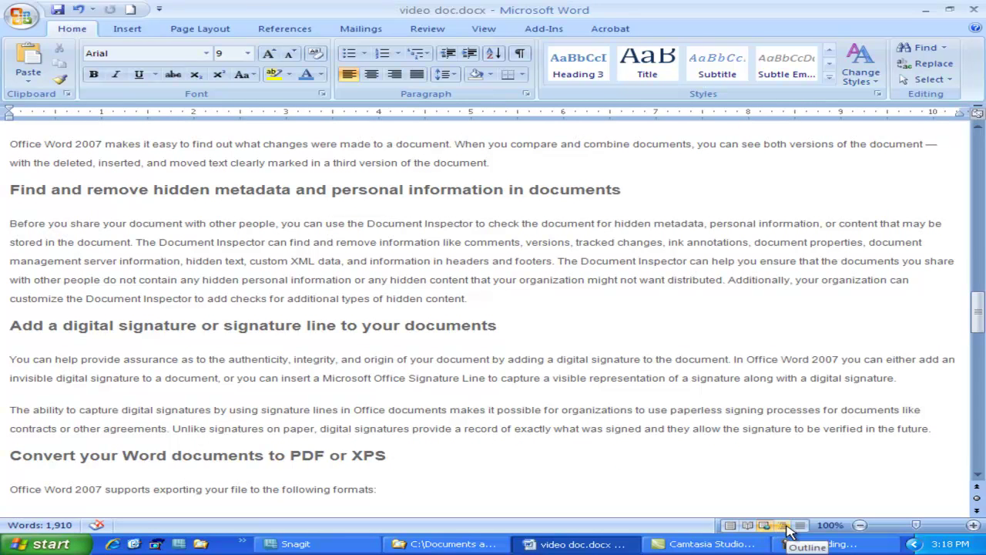
click(783, 525)
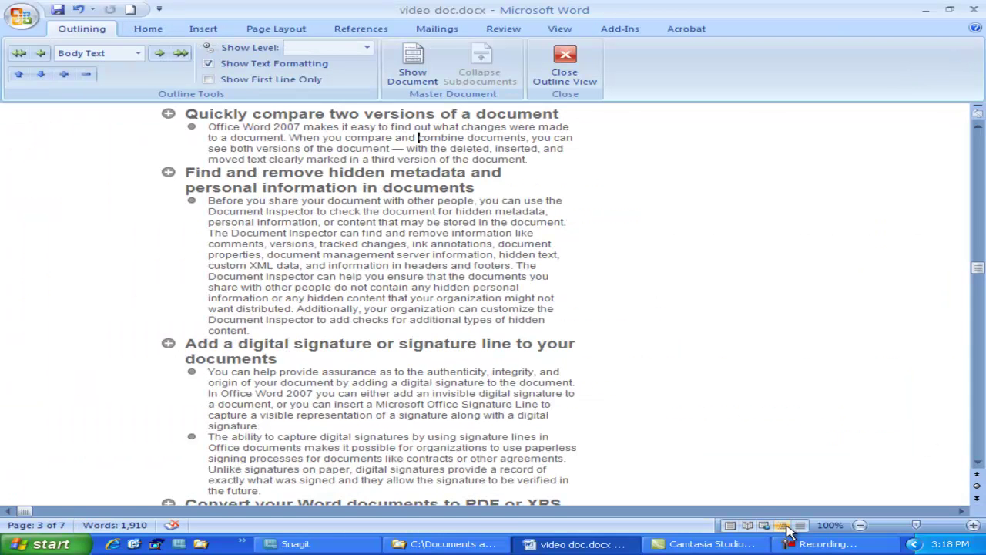
click(801, 526)
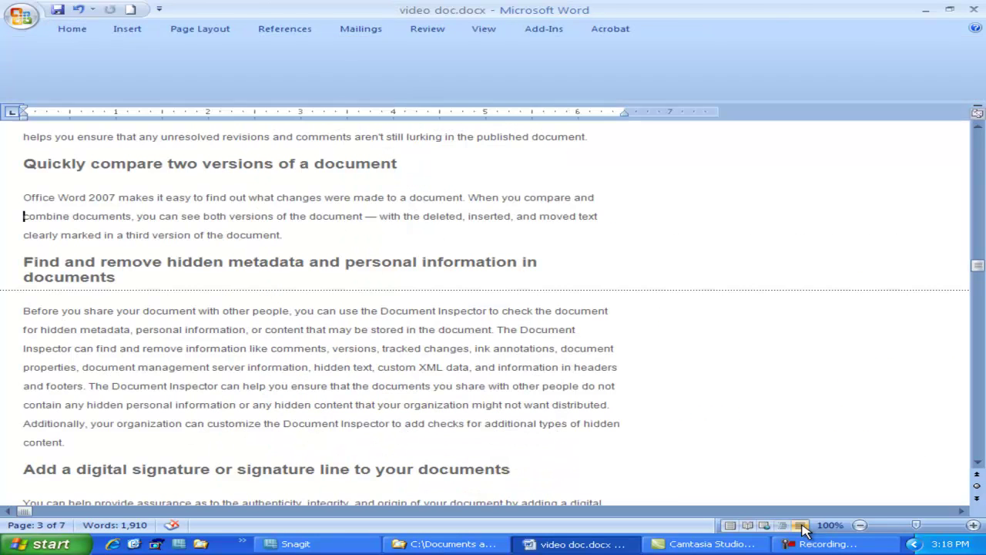
click(730, 525)
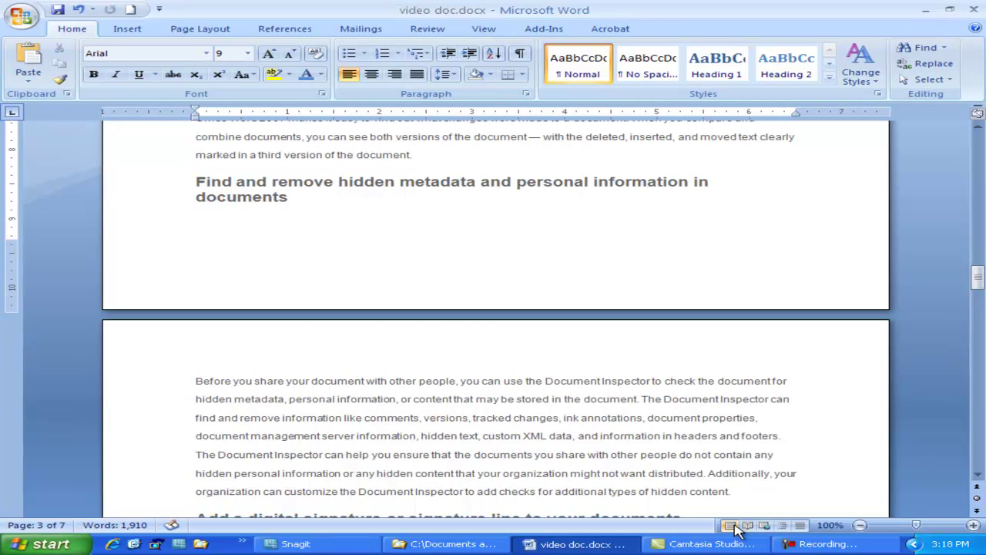